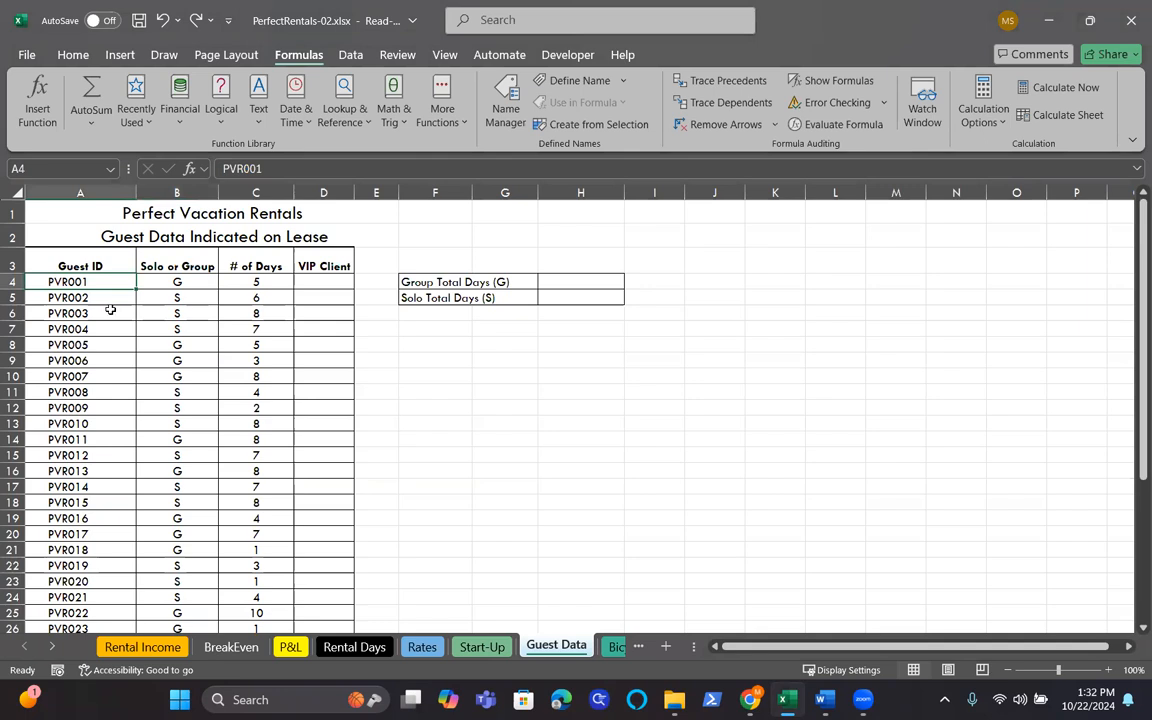
# Step: Examine the Solo or Group codes for the first few guest IDs and the empty group and solo total cells
pyautogui.click(152, 284)
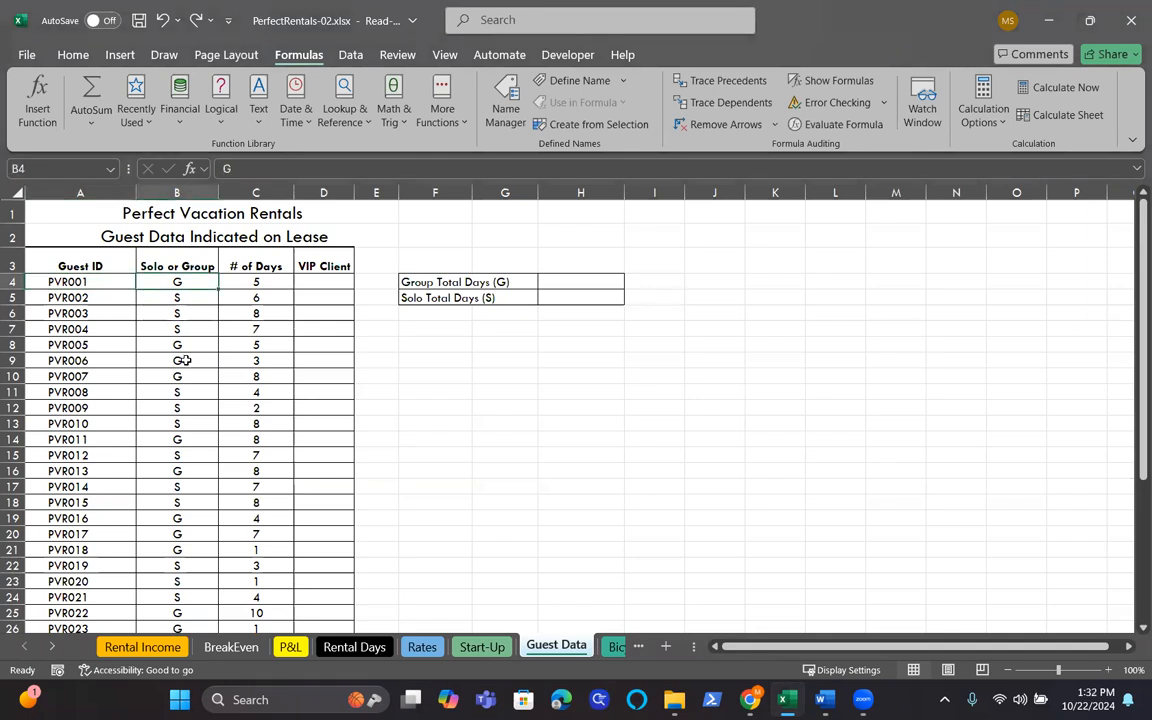
pyautogui.click(86, 299)
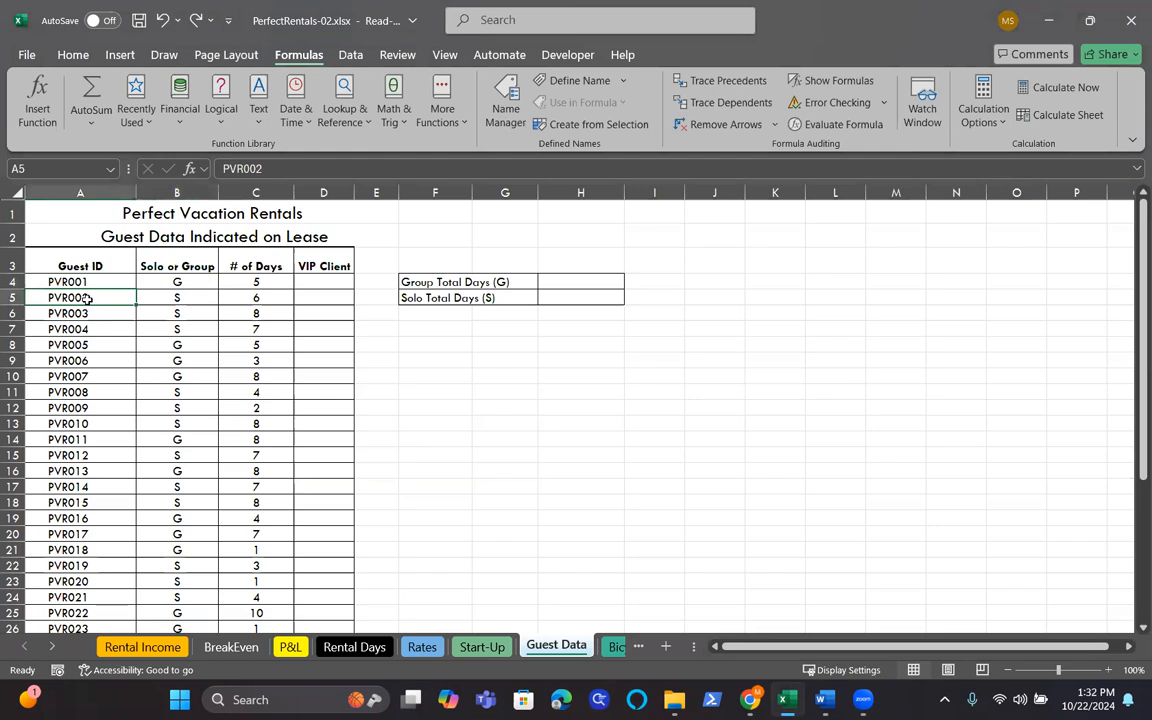
pyautogui.click(150, 298)
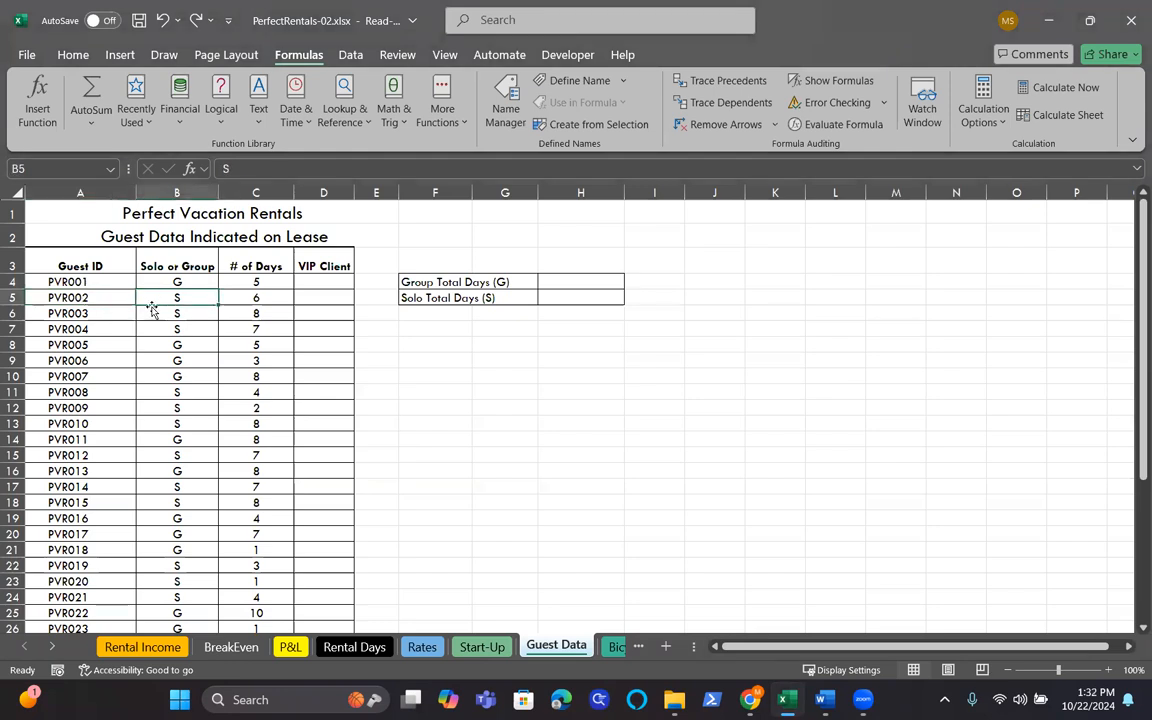
pyautogui.click(106, 329)
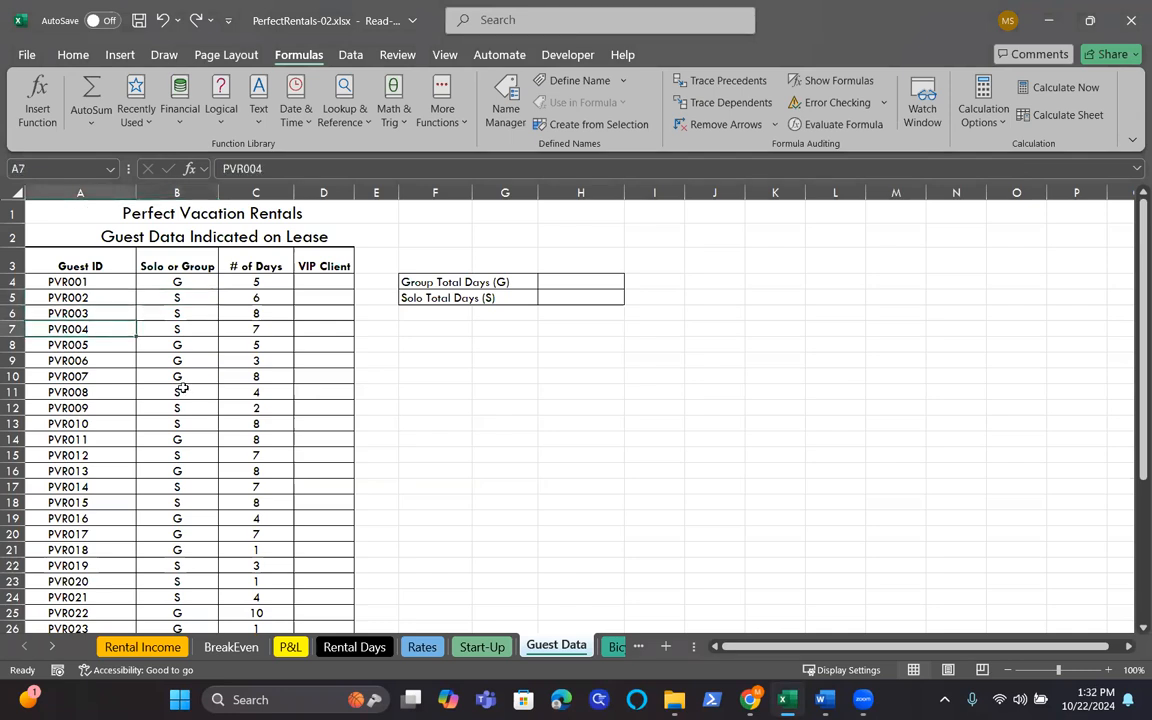
pyautogui.click(97, 346)
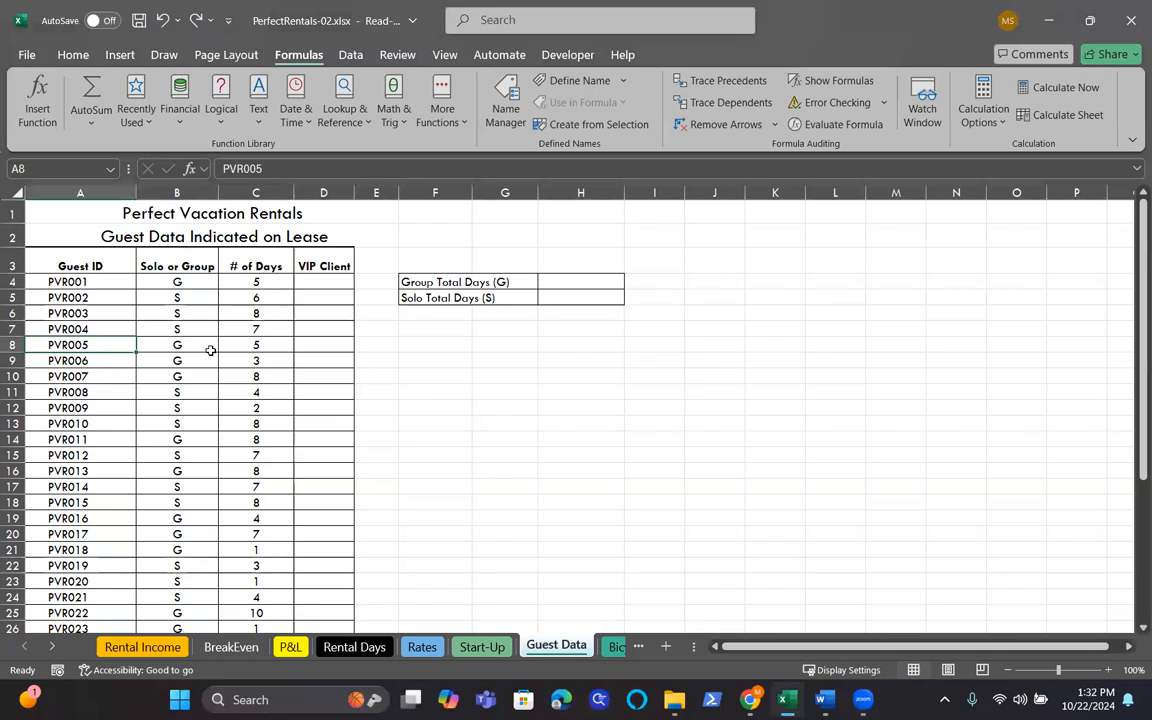
pyautogui.click(205, 346)
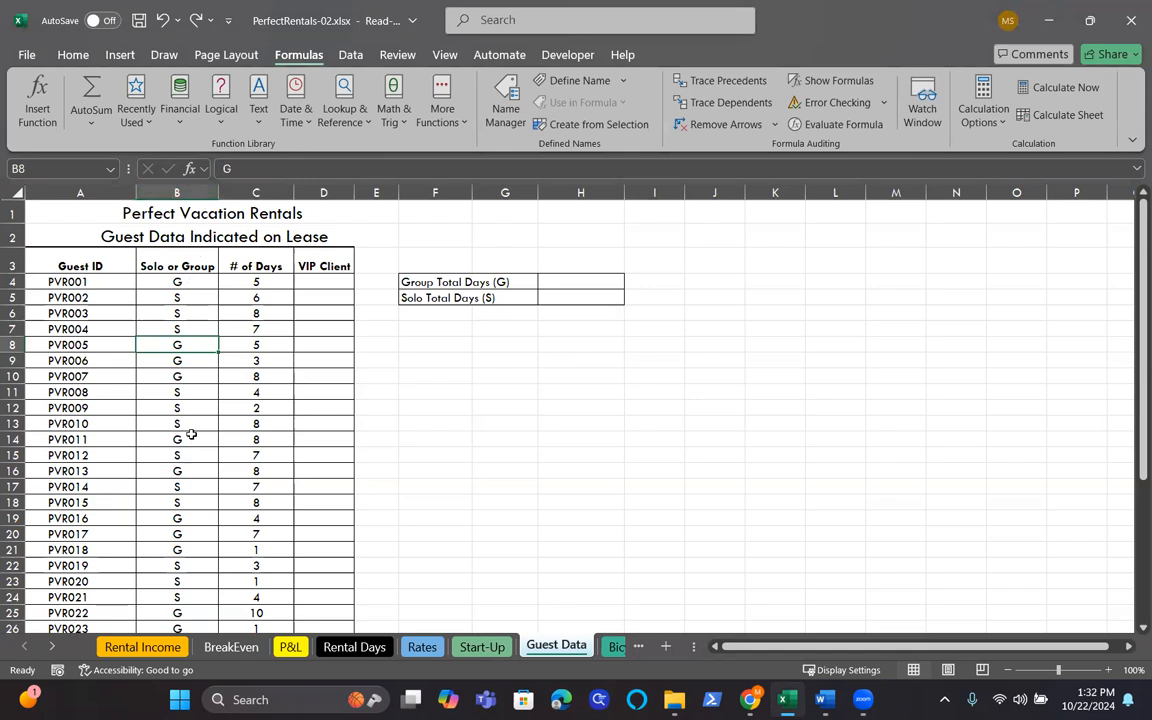
pyautogui.click(553, 282)
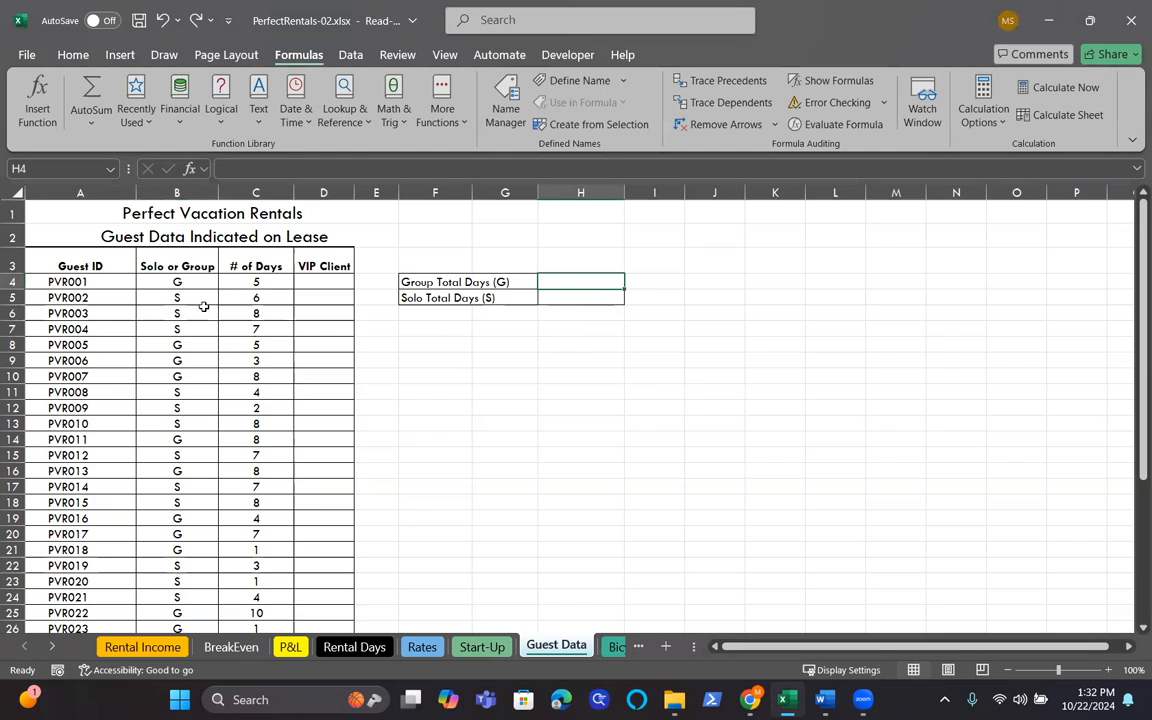
pyautogui.click(578, 299)
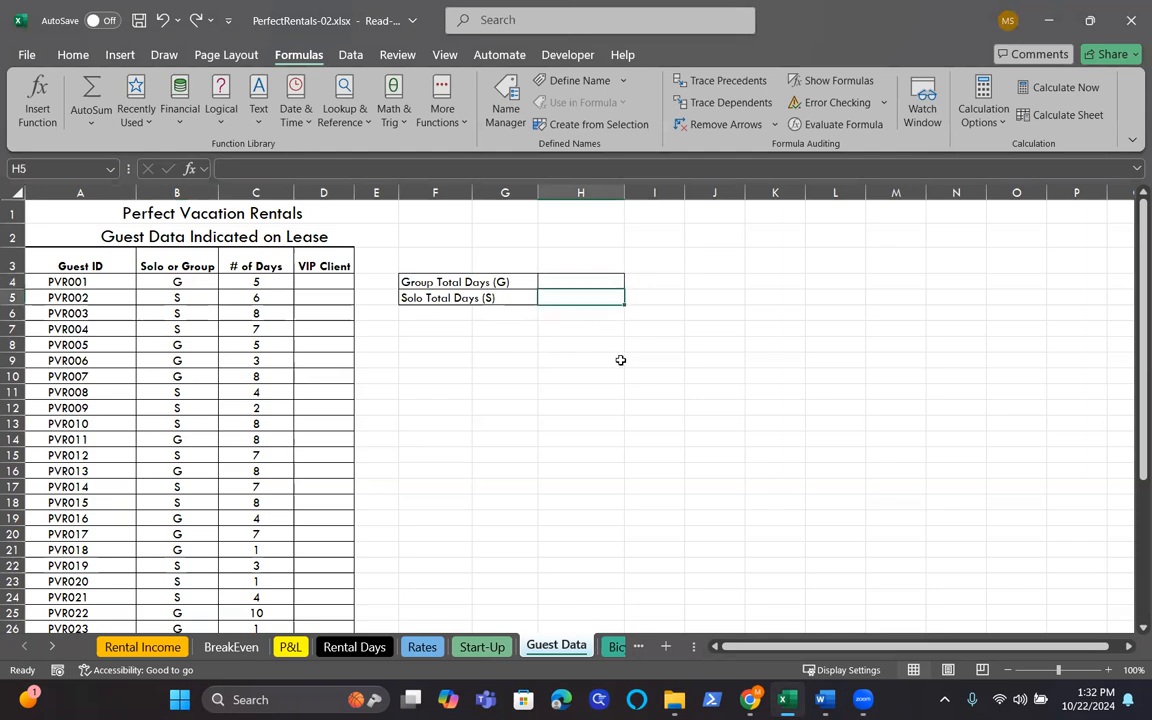
# Step: Start a SUMIF function in H4 for Group Total Days with the absolute range $B$4:$B$38
pyautogui.click(575, 283)
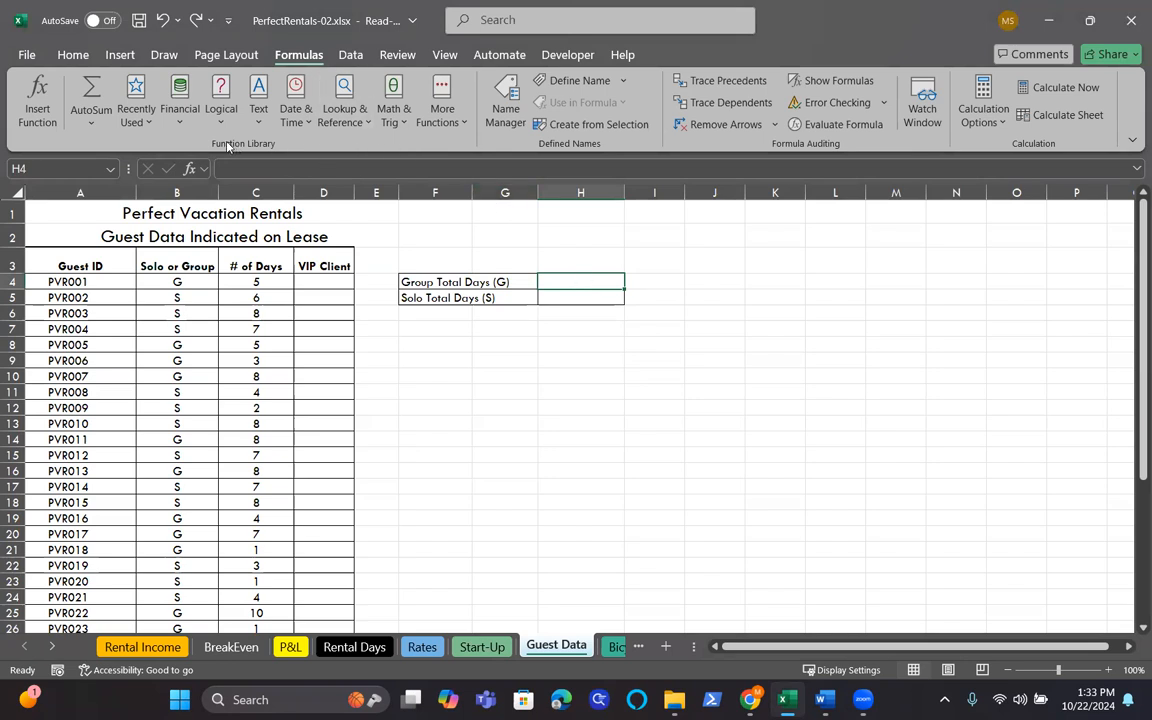
pyautogui.click(405, 124)
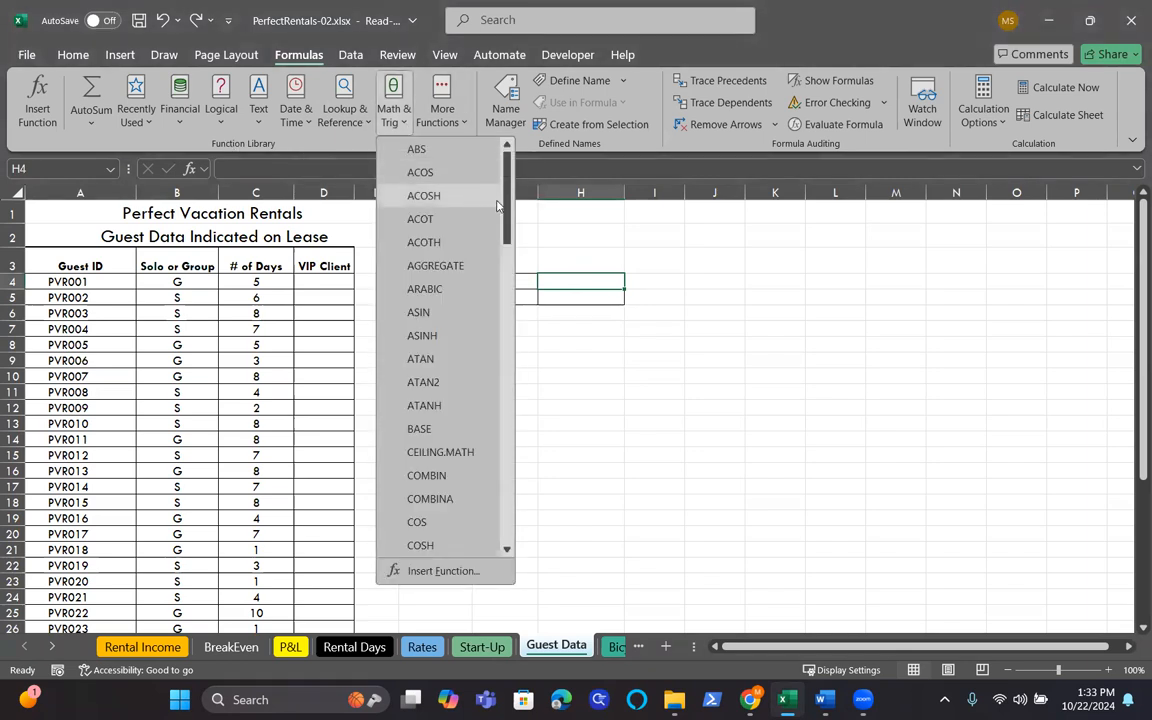
pyautogui.moveTo(507, 205); pyautogui.dragTo(508, 511)
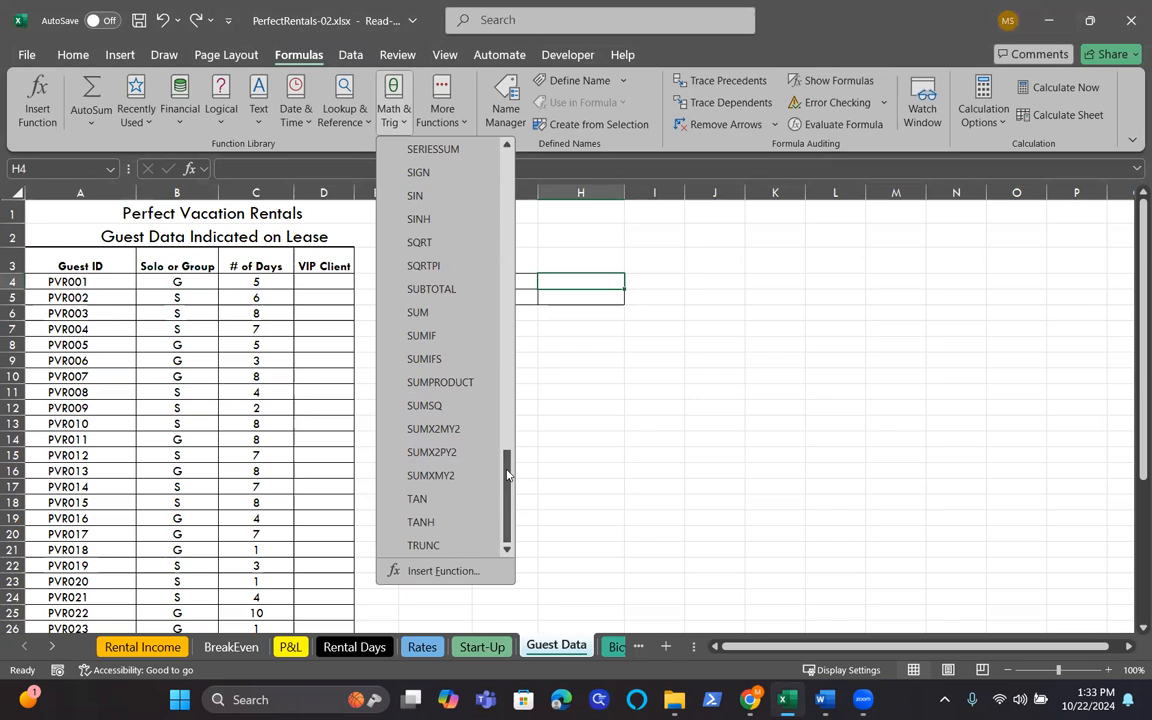
pyautogui.click(438, 342)
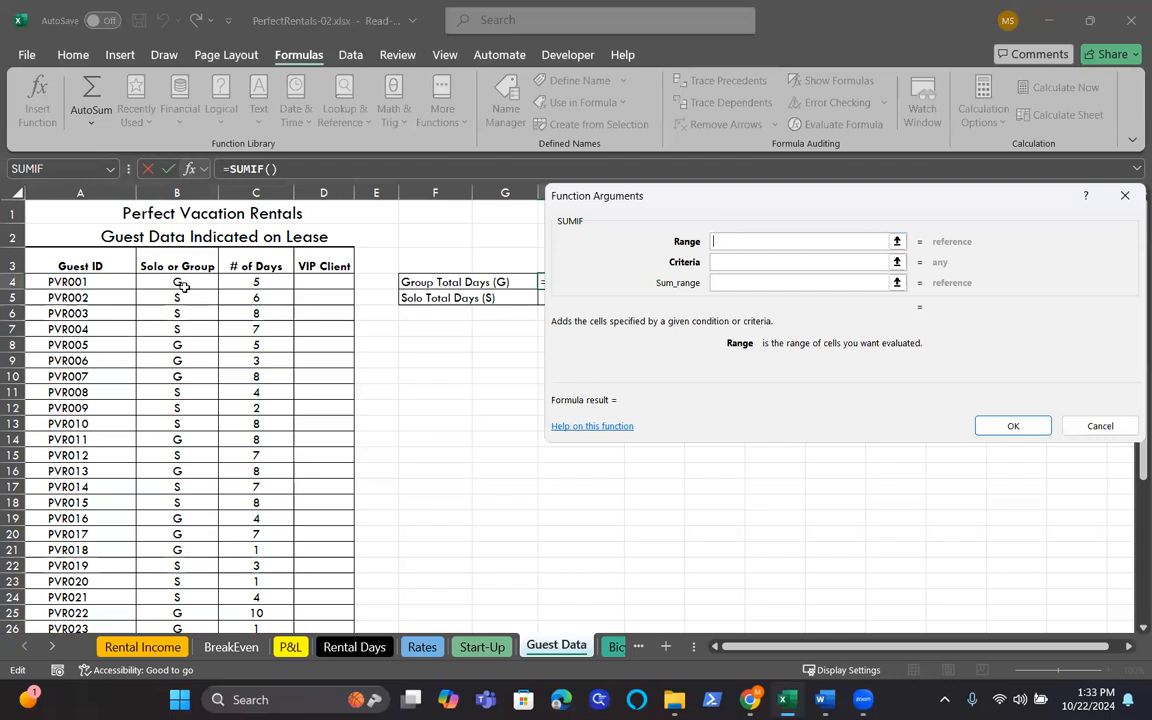
pyautogui.moveTo(180, 282); pyautogui.dragTo(195, 598)
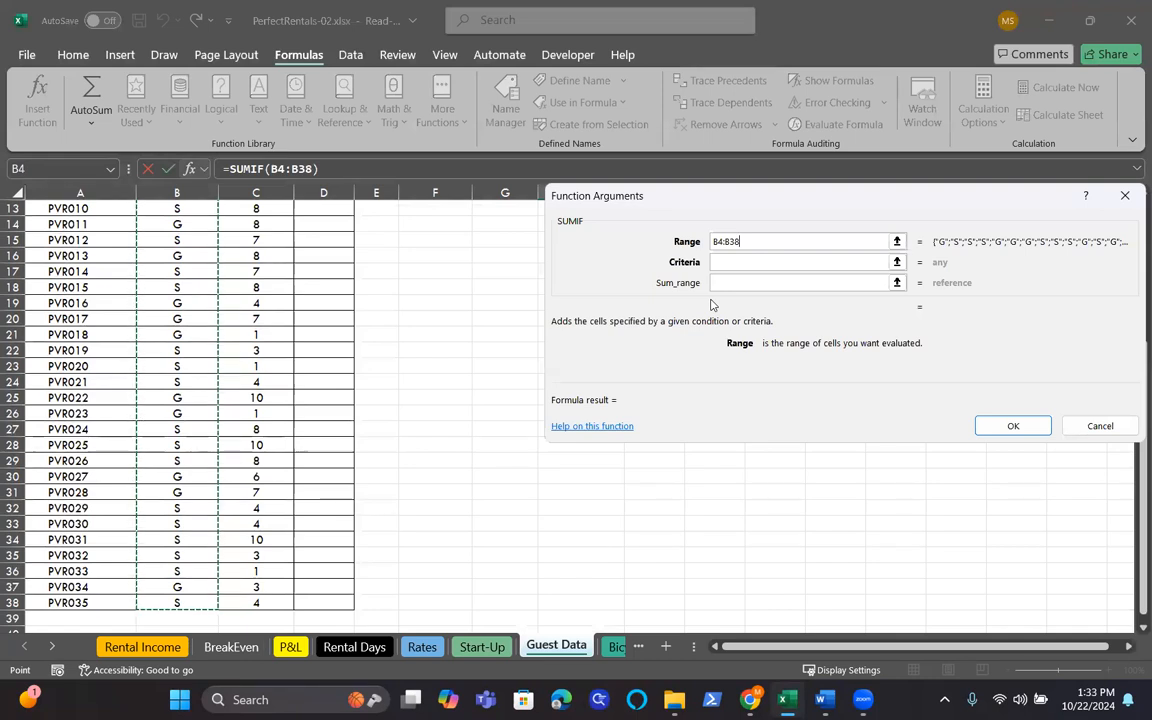
pyautogui.press('F4')
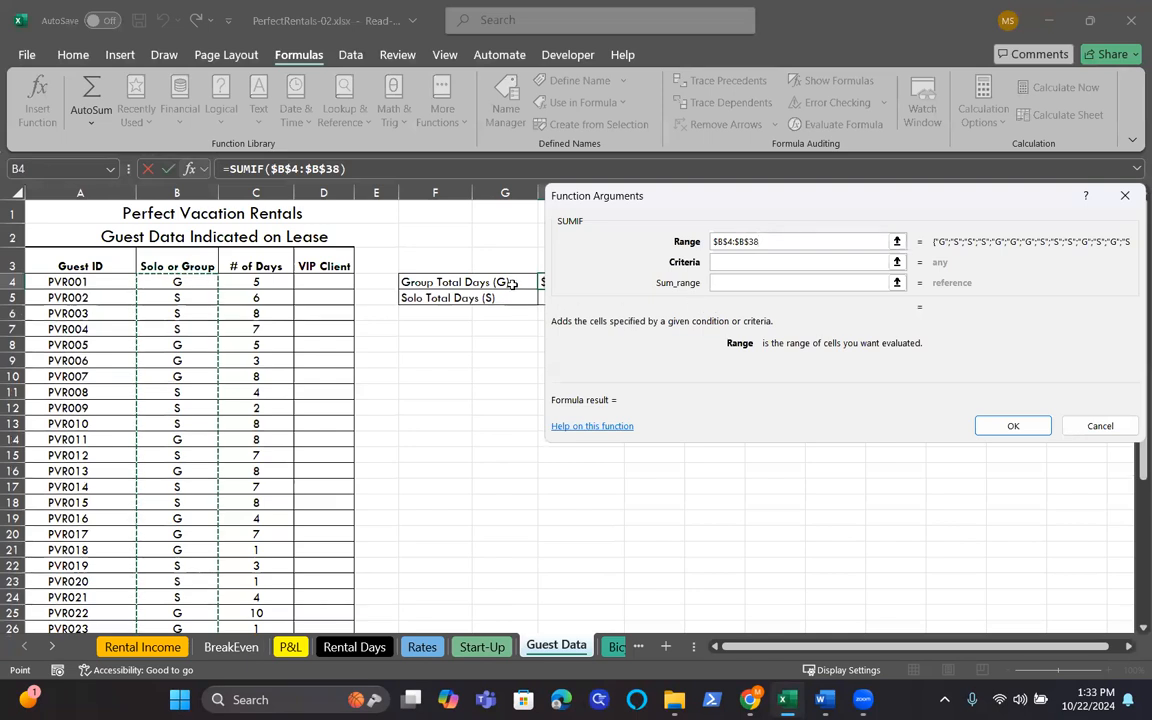
# Step: Complete the group SUMIF with criteria "g" and the absolute sum range $C$4:$C$38
pyautogui.click(732, 262)
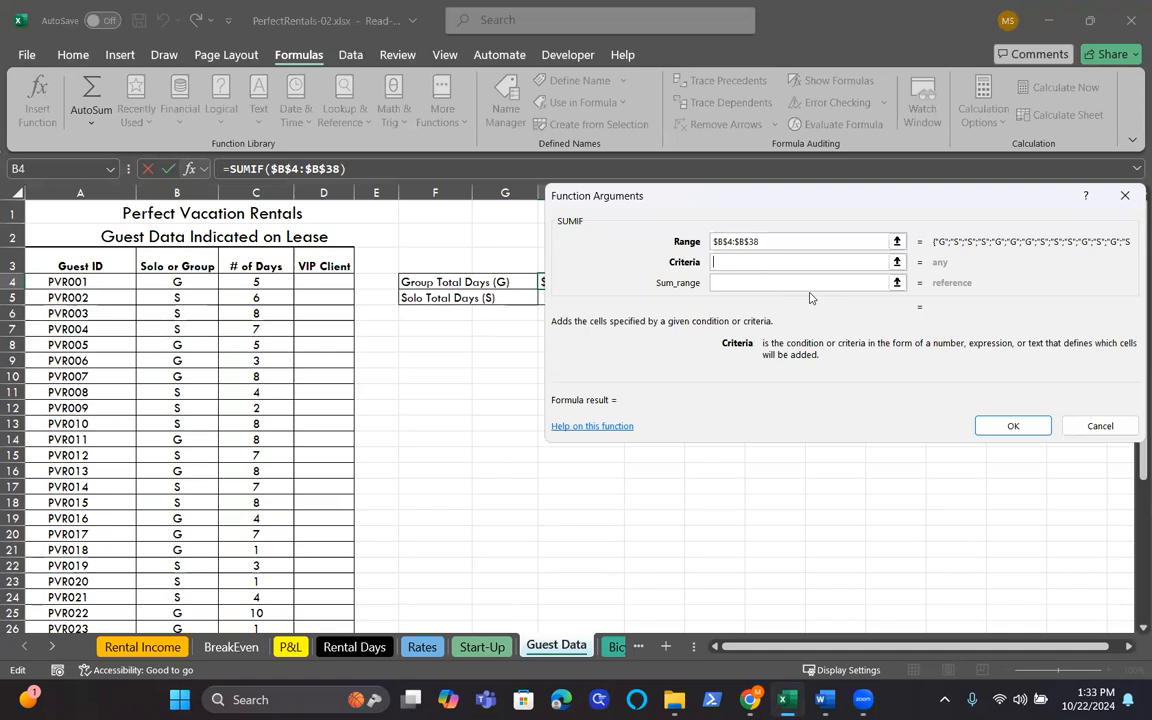
pyautogui.write('g')
pyautogui.click(848, 281)
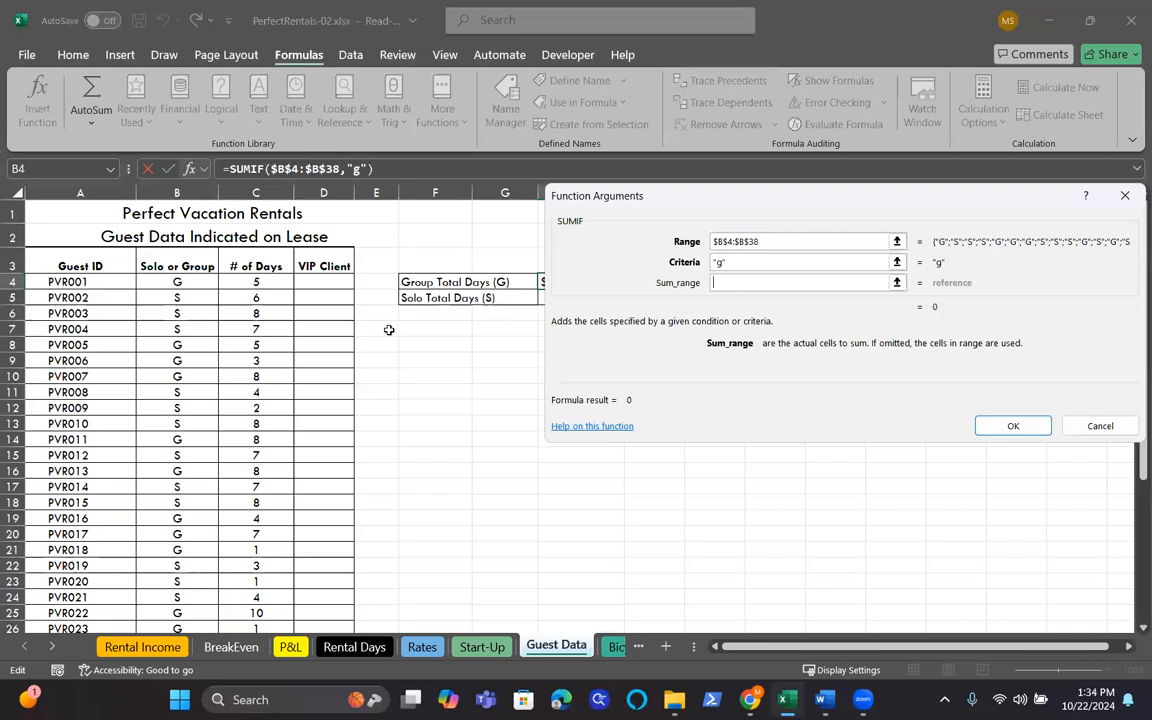
pyautogui.click(262, 282)
pyautogui.moveTo(262, 282); pyautogui.dragTo(270, 602)
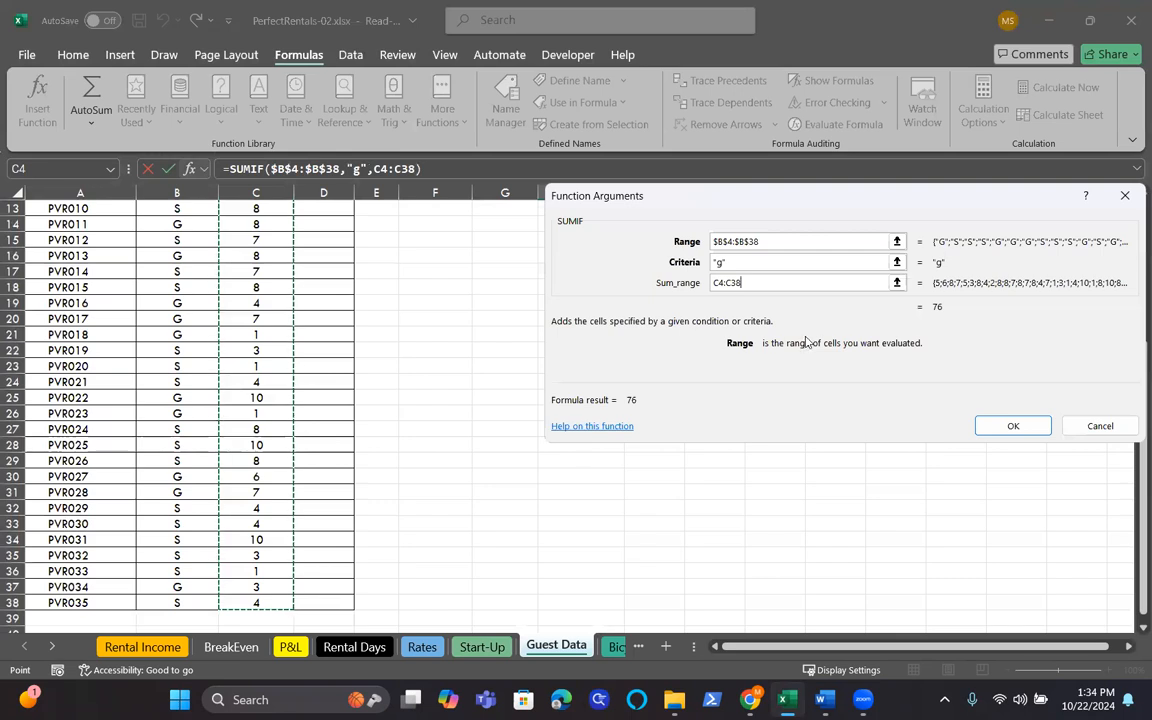
pyautogui.press('F4')
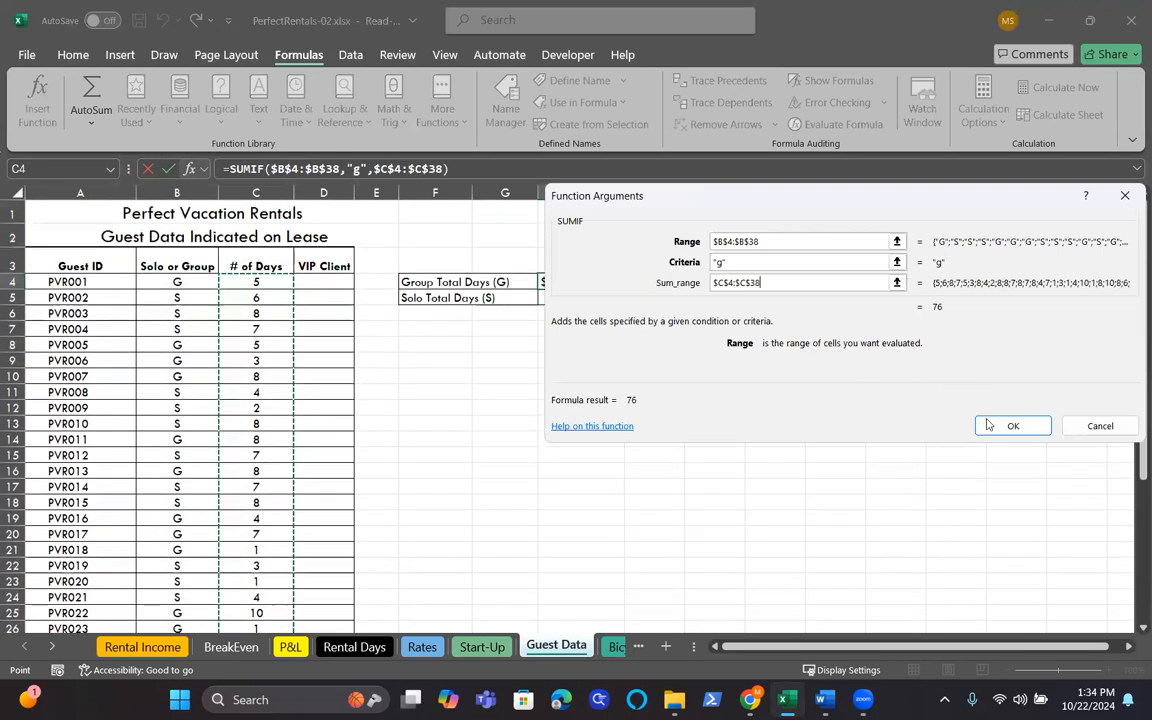
pyautogui.click(1013, 427)
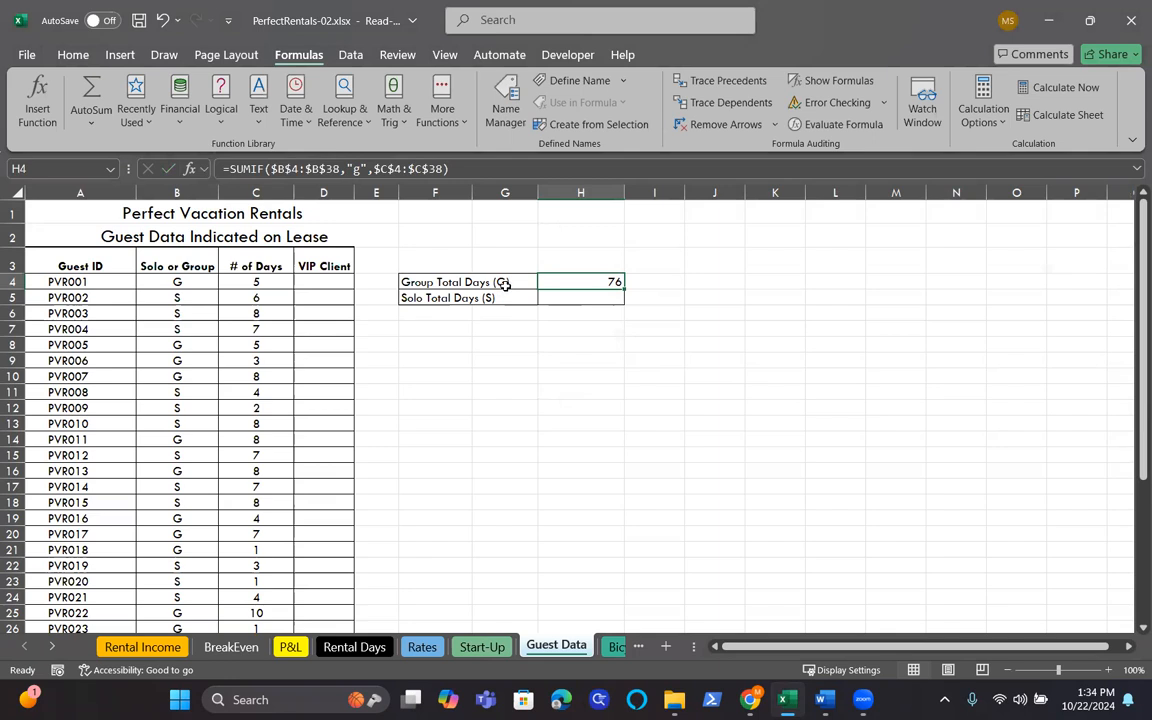
# Step: Start a SUMIF function in H5 for Solo Total Days with the absolute range $B$4:$B$38
pyautogui.click(570, 298)
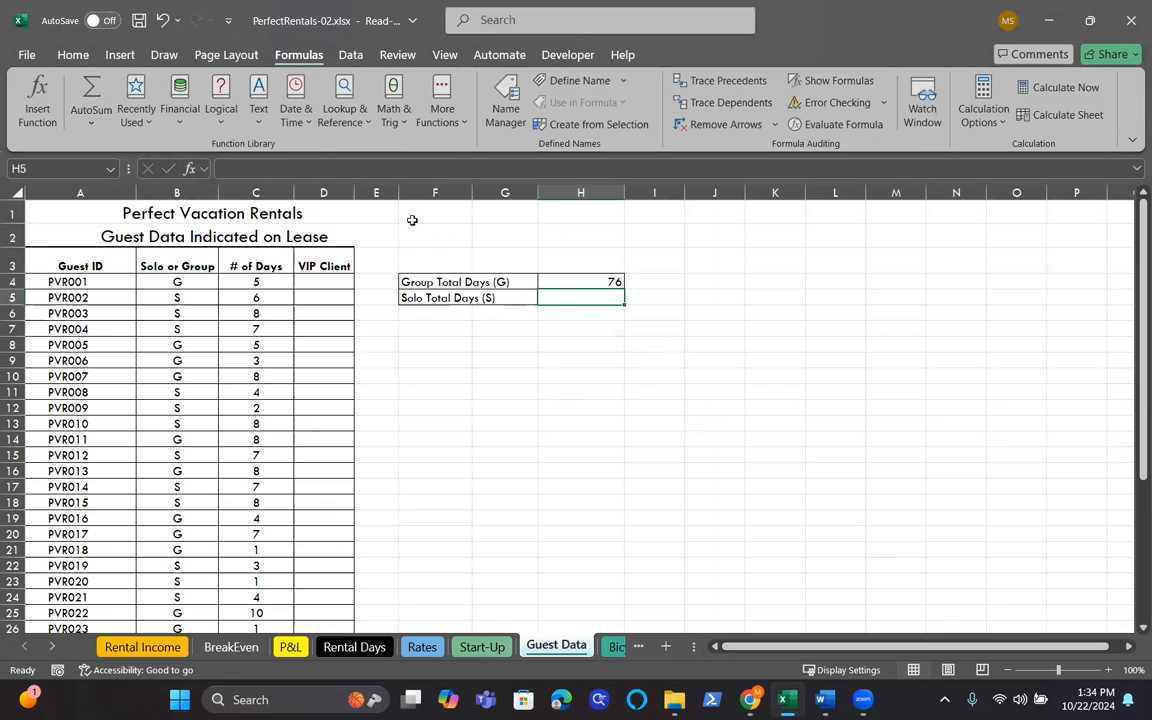
pyautogui.click(404, 123)
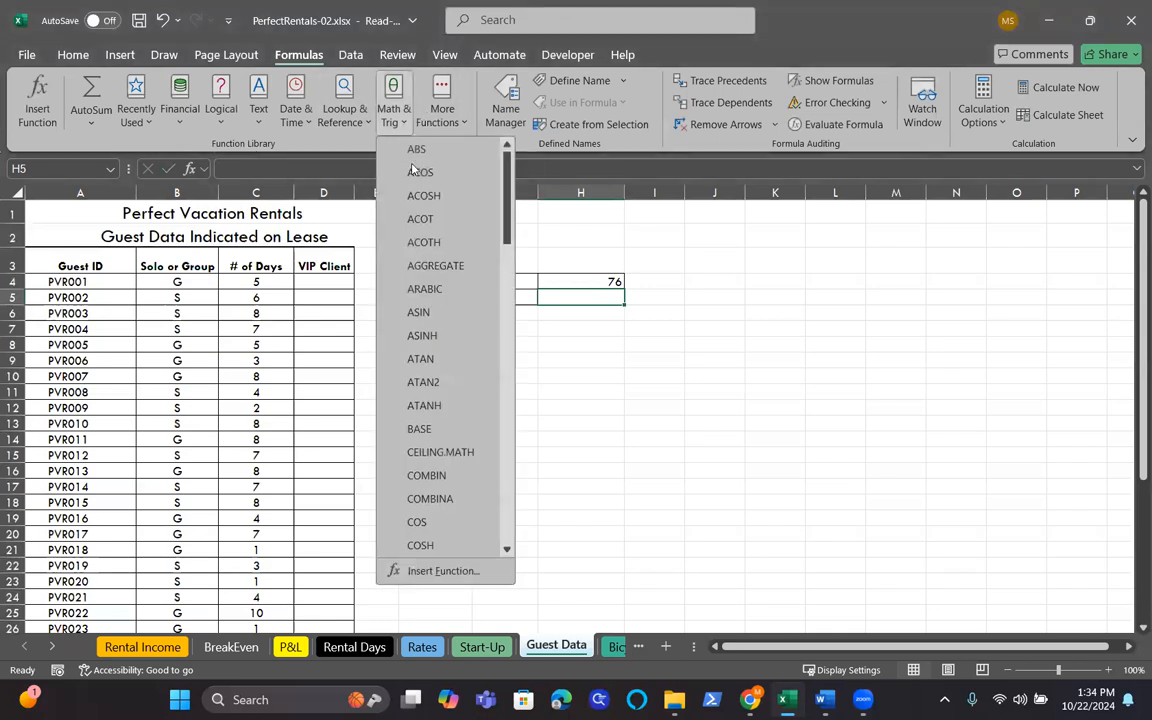
pyautogui.moveTo(507, 215); pyautogui.dragTo(508, 537)
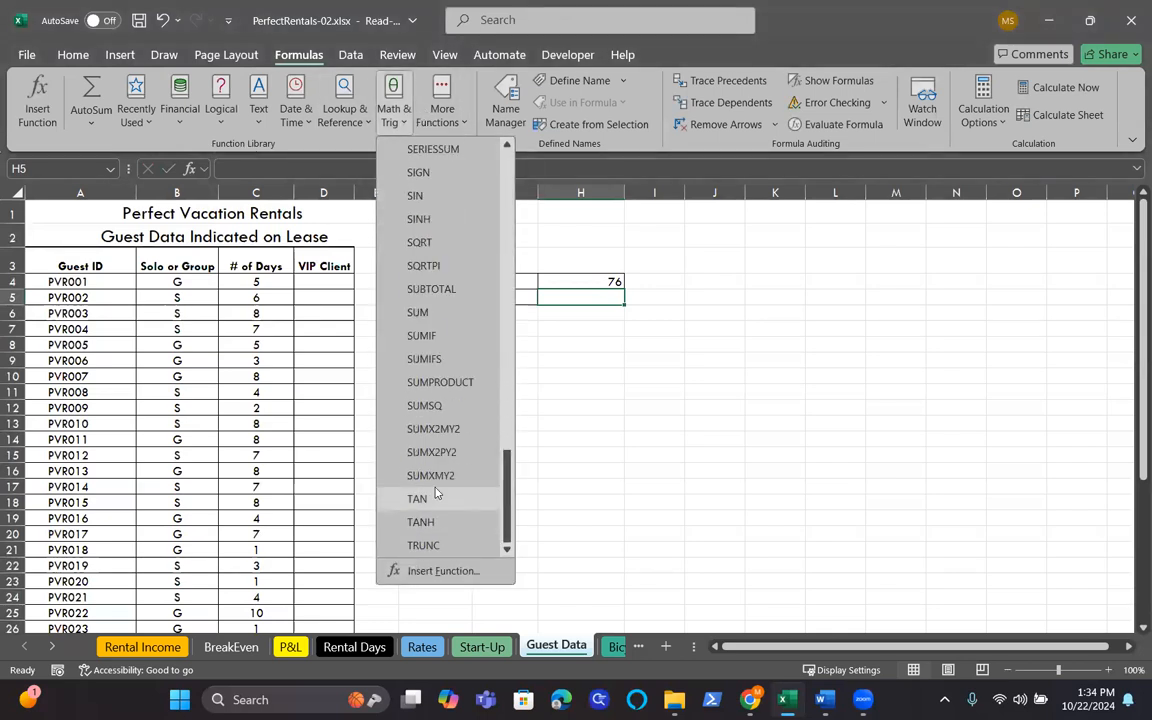
pyautogui.click(422, 336)
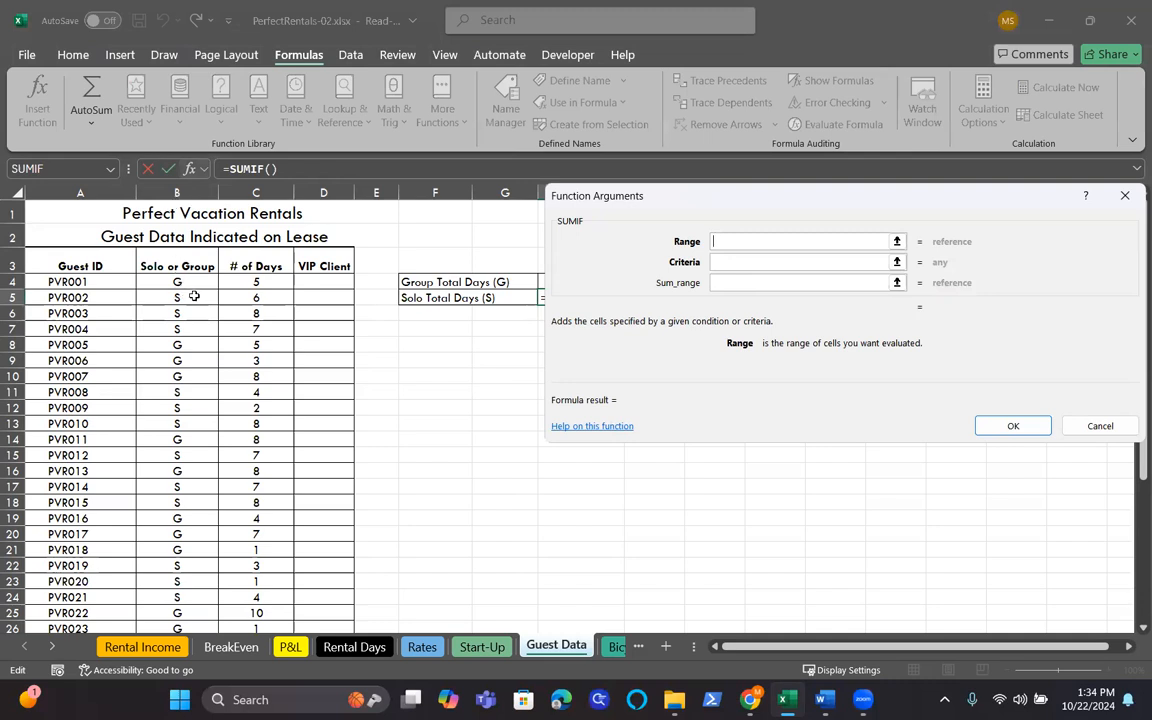
pyautogui.moveTo(184, 283); pyautogui.dragTo(188, 604)
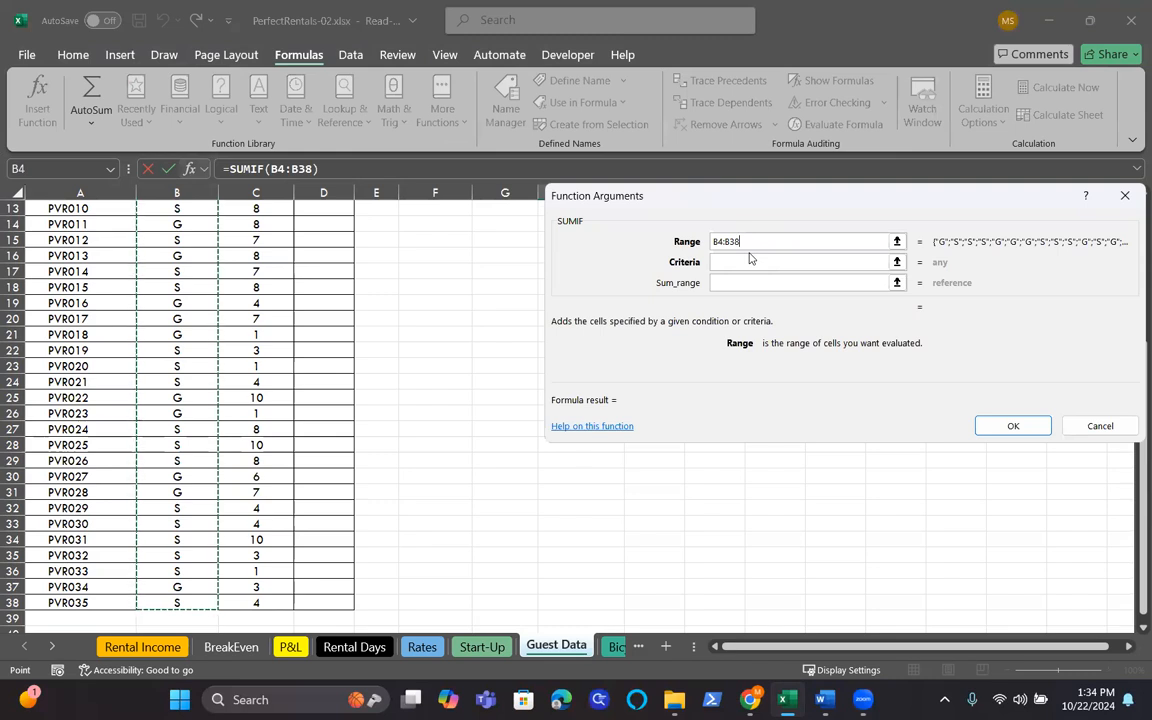
pyautogui.press('F4')
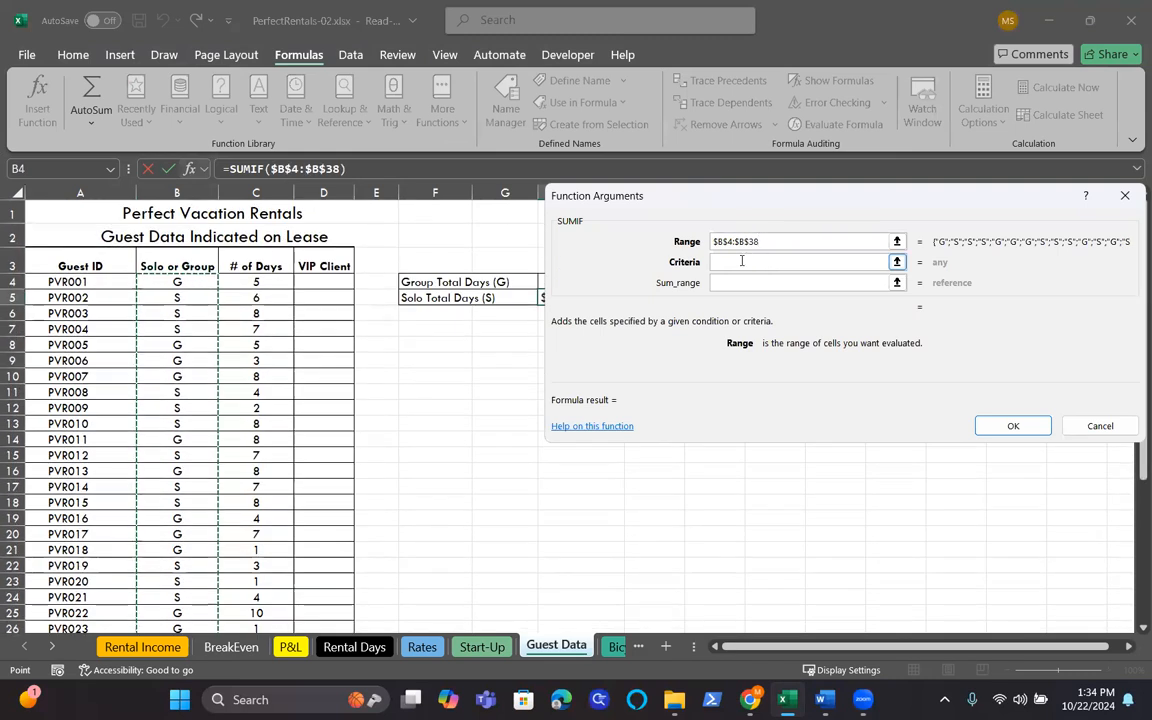
# Step: Complete the solo SUMIF with criteria "s" and the absolute sum range $C$4:$C$38
pyautogui.click(754, 262)
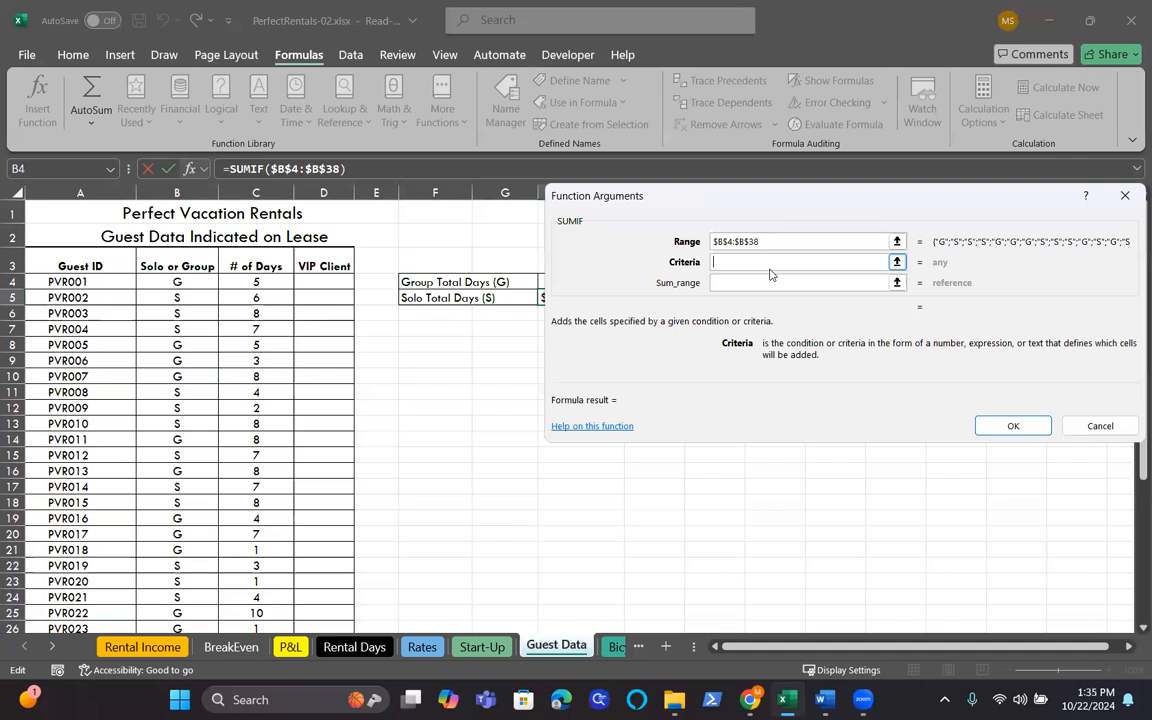
pyautogui.write('s')
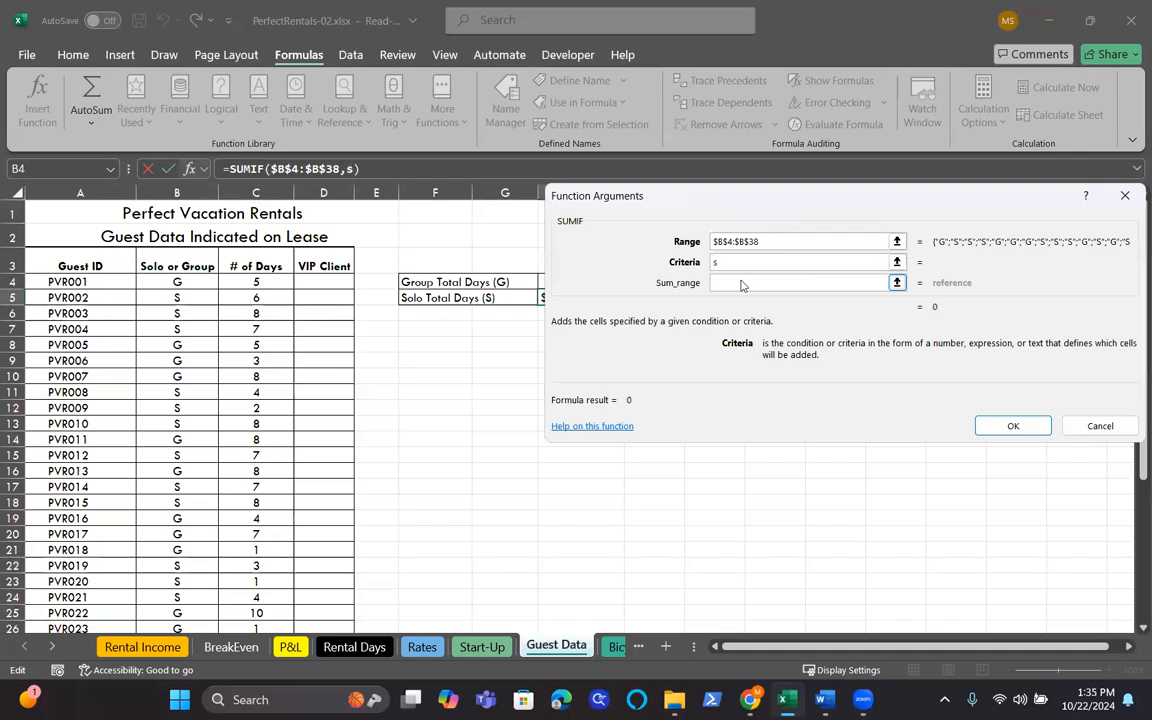
pyautogui.click(741, 285)
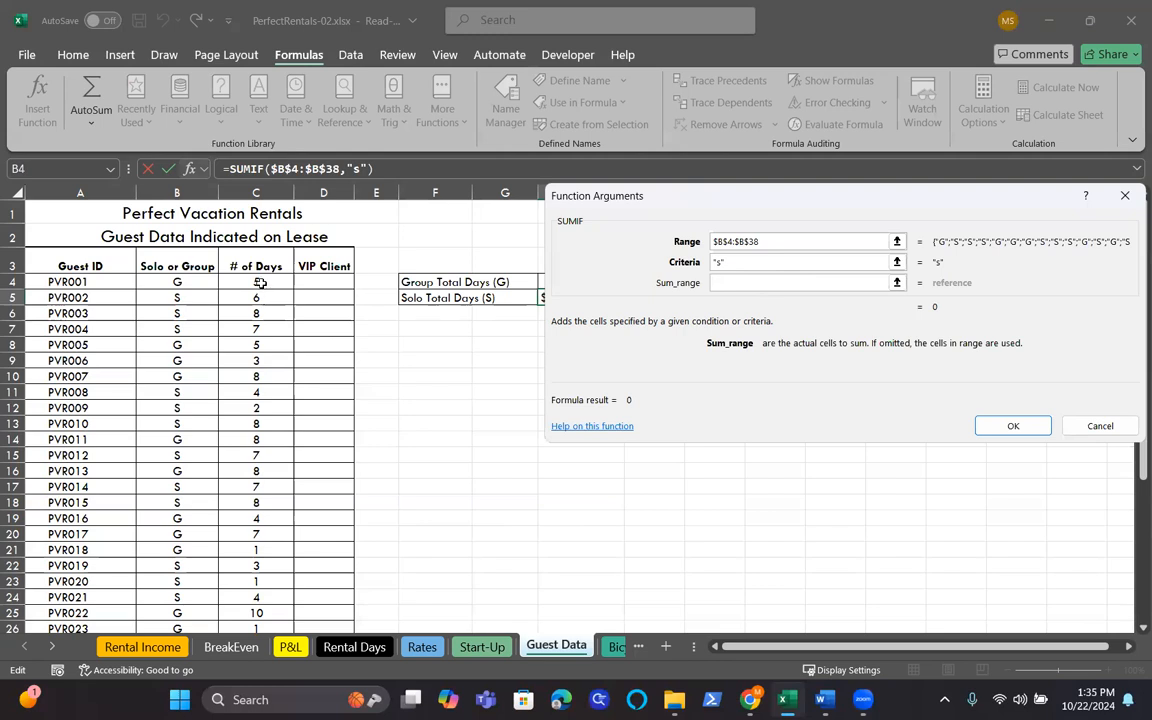
pyautogui.moveTo(259, 283); pyautogui.dragTo(303, 597)
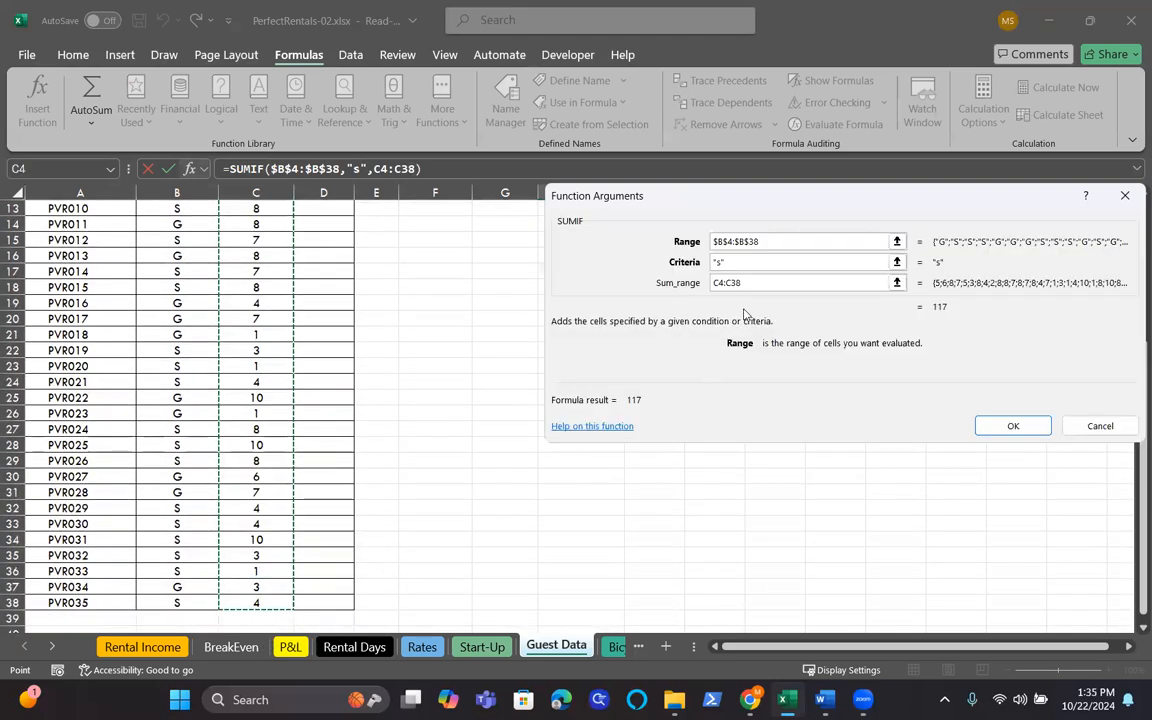
pyautogui.press('F4')
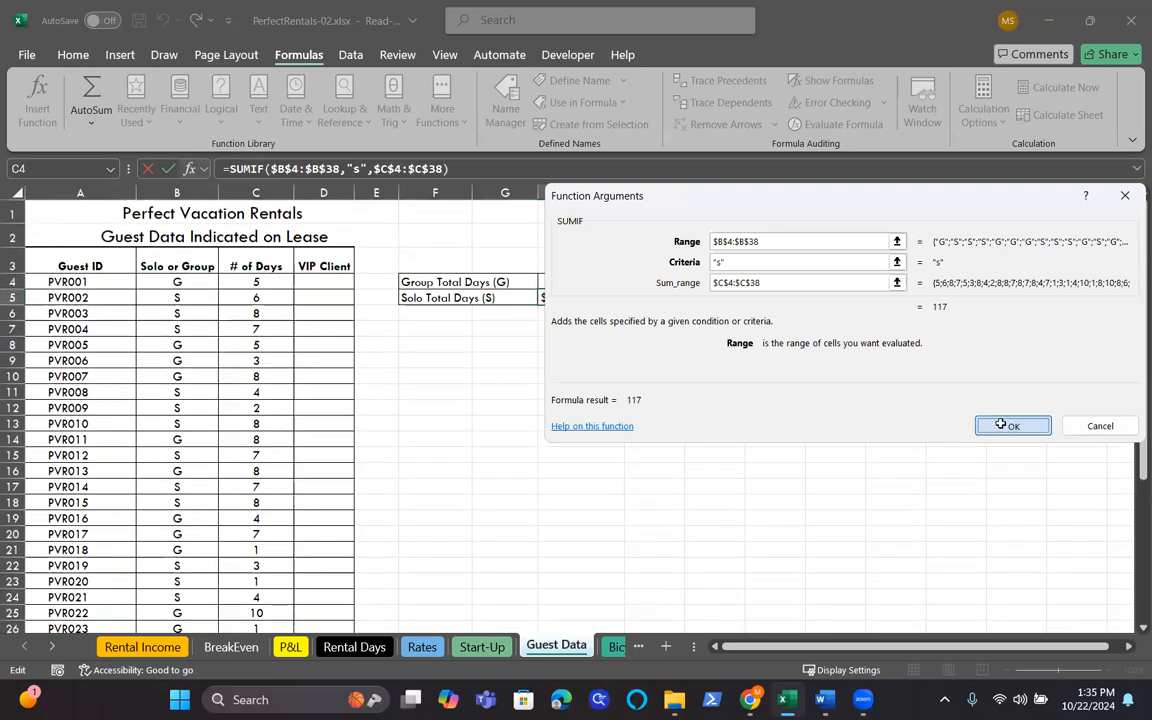
pyautogui.click(1013, 425)
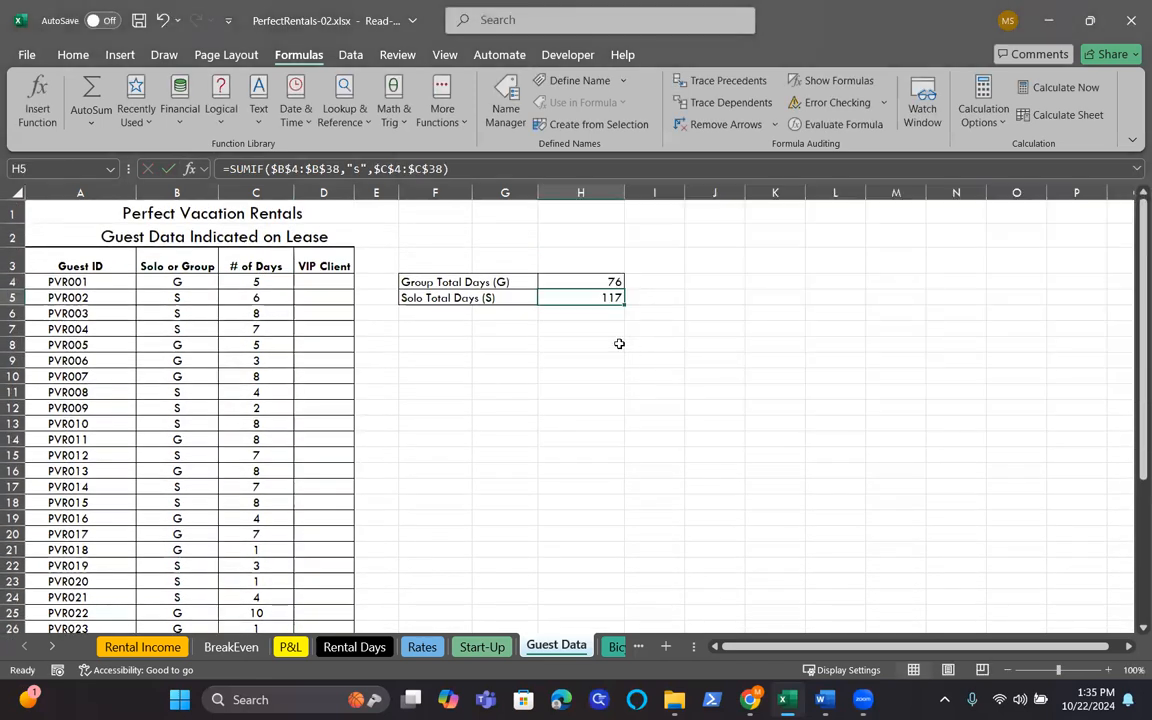